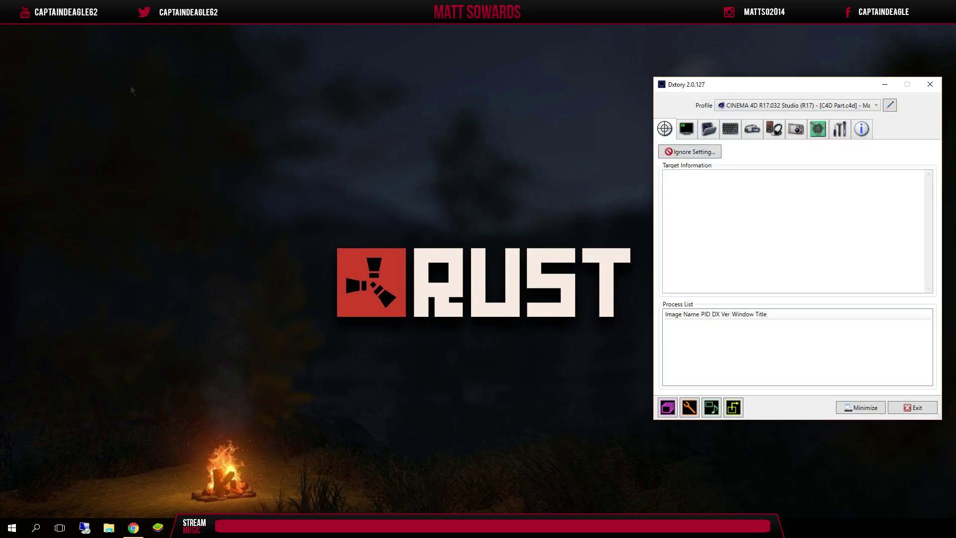
# Center the Dxtory window and switch to the Default profile.
pyautogui.moveTo(768, 87); pyautogui.dragTo(488, 91)
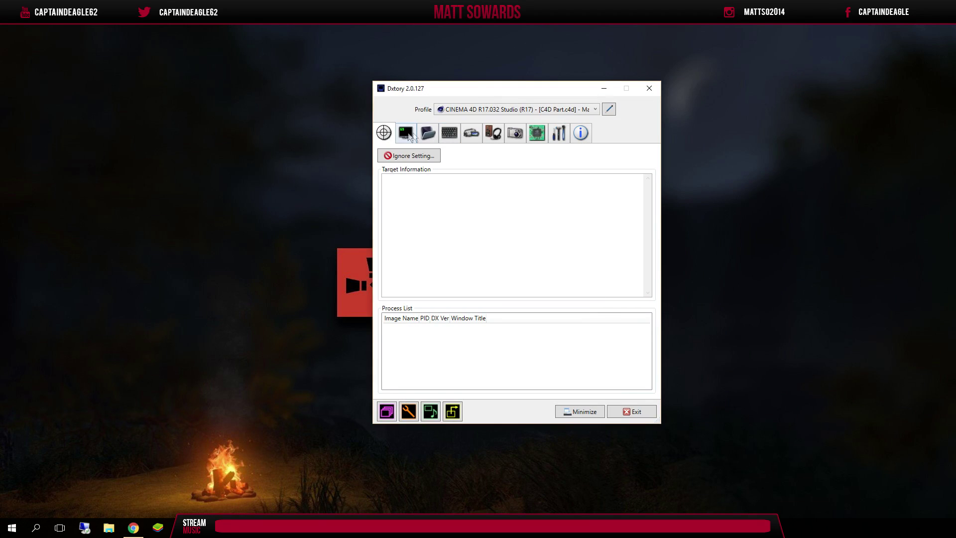
pyautogui.click(450, 110)
pyautogui.click(445, 118)
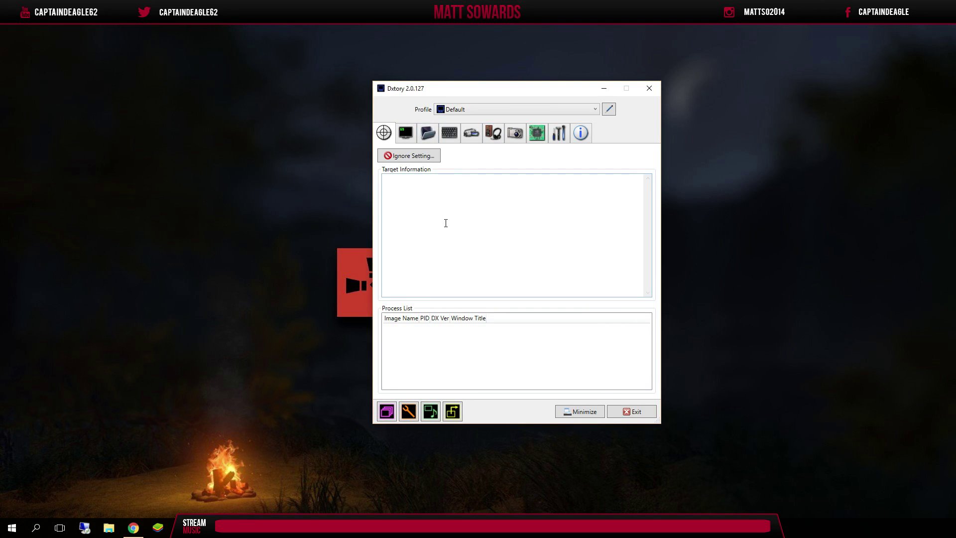
pyautogui.click(407, 133)
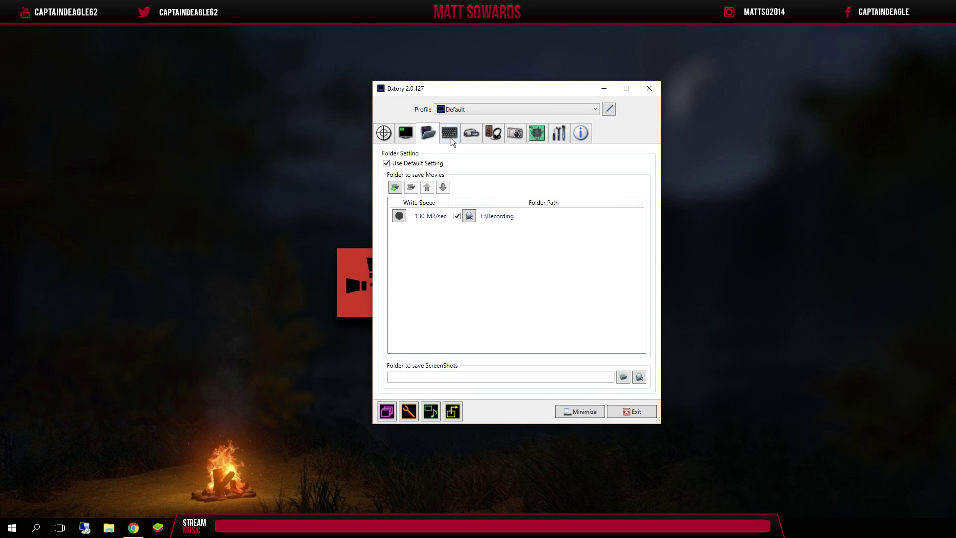
pyautogui.click(471, 133)
pyautogui.click(558, 133)
pyautogui.click(389, 133)
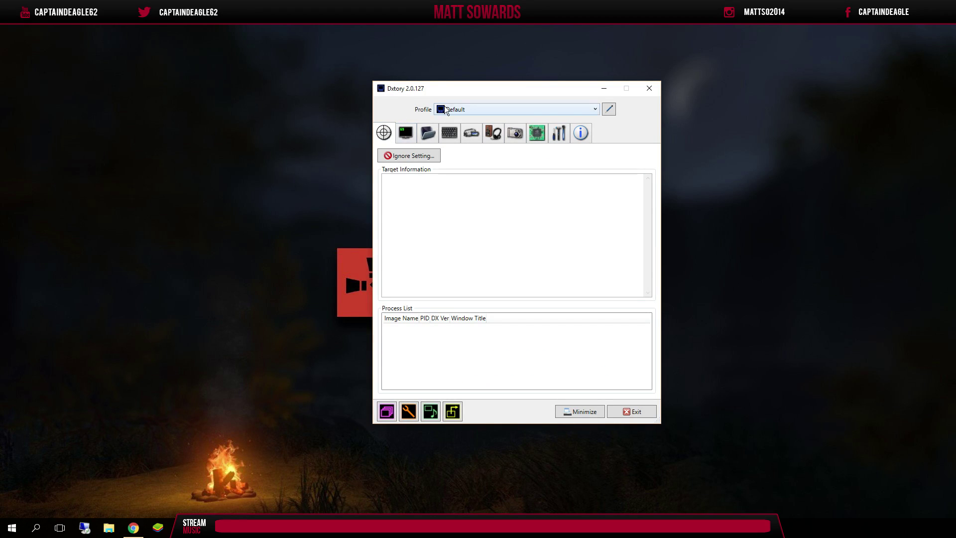
pyautogui.click(446, 110)
# Remove the F:\Recording entry from the movie save folder list.
pyautogui.click(407, 131)
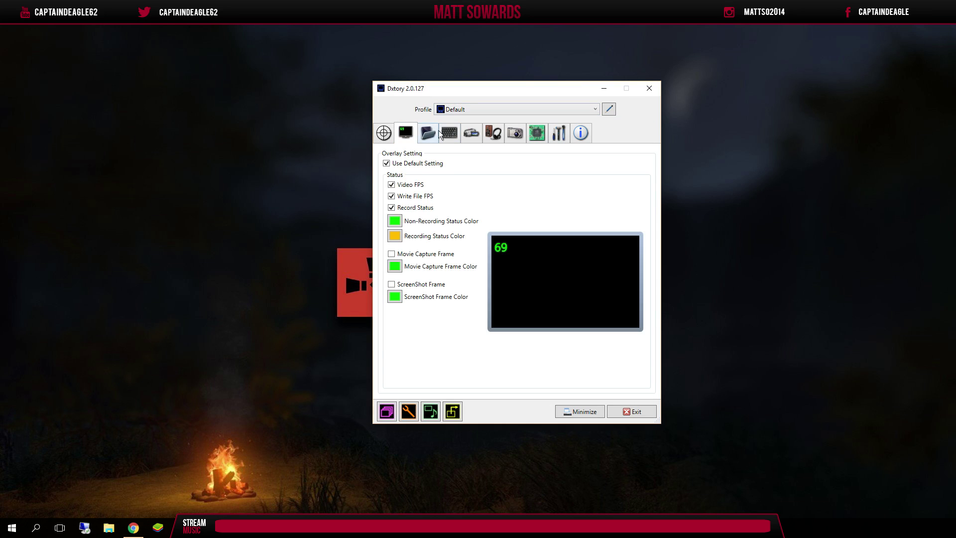
pyautogui.click(439, 131)
pyautogui.click(438, 216)
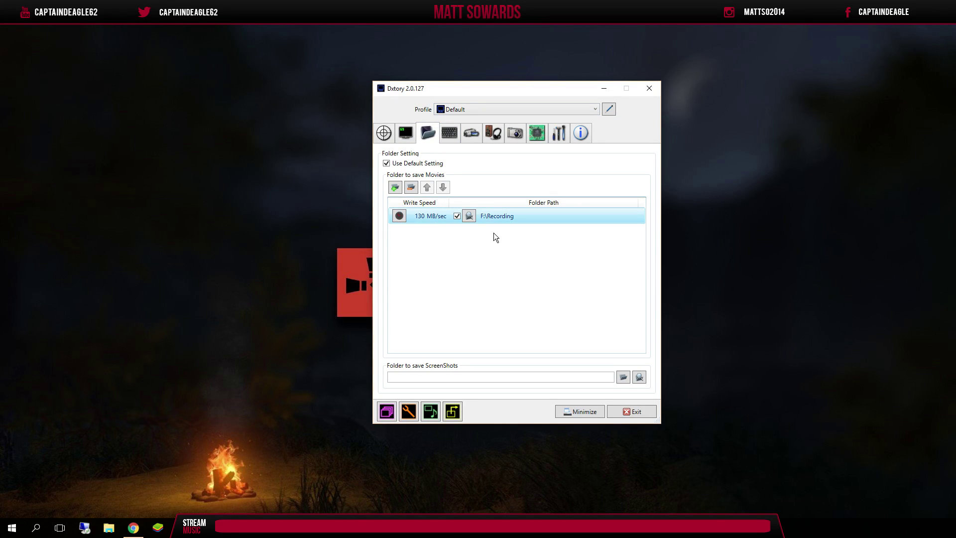
pyautogui.rightClick(497, 223)
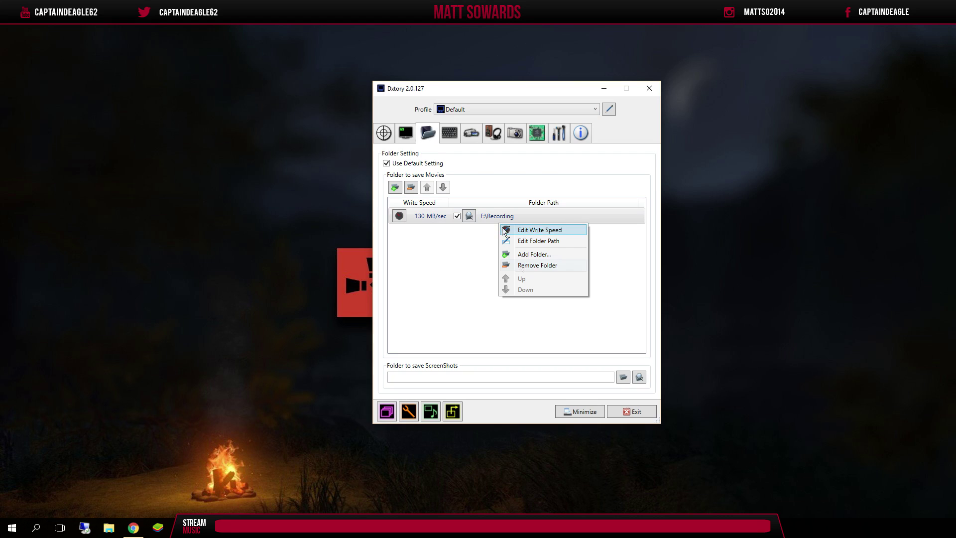
pyautogui.click(443, 278)
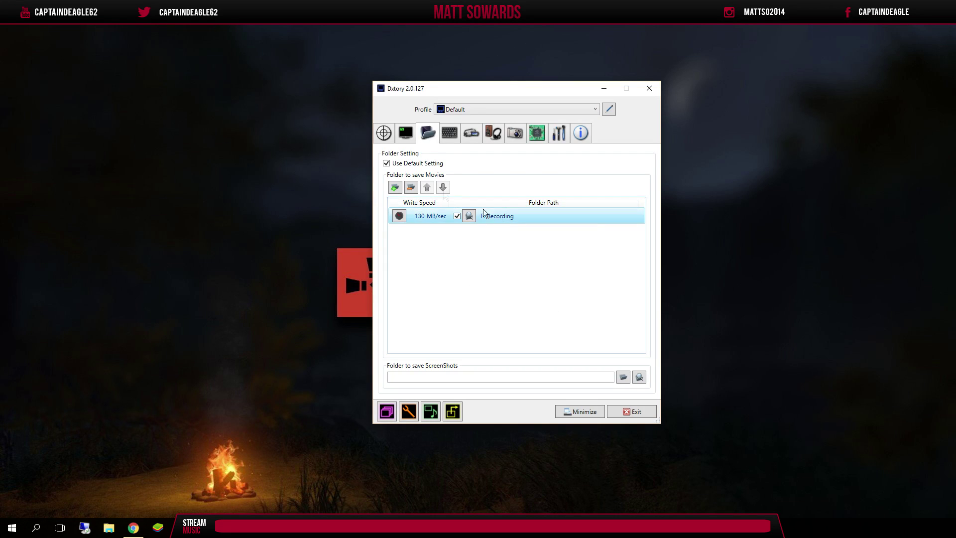
pyautogui.click(412, 187)
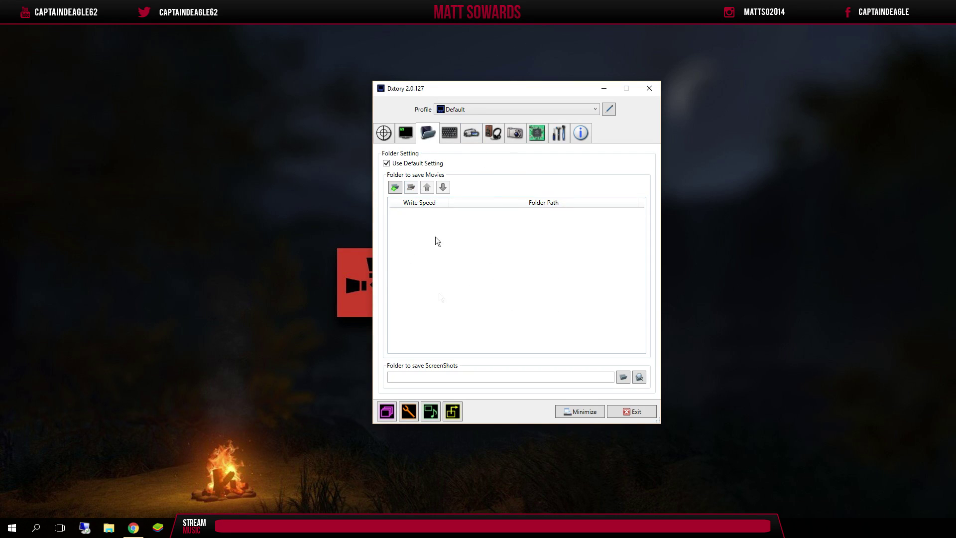
pyautogui.click(384, 132)
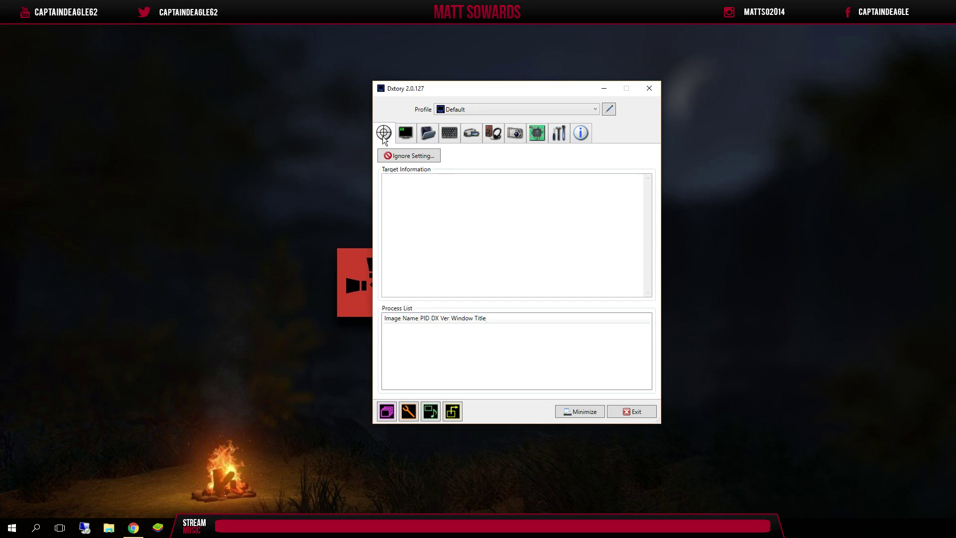
# Add the Recording folder under This PC > Local Disk (F:) as the movie save folder.
pyautogui.click(406, 133)
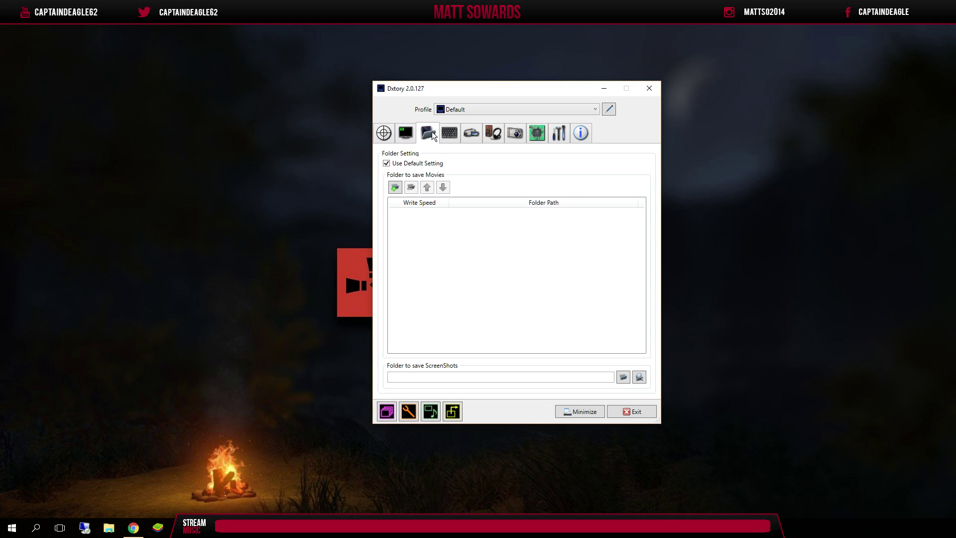
pyautogui.click(394, 187)
pyautogui.scroll(-1, 418, 268)
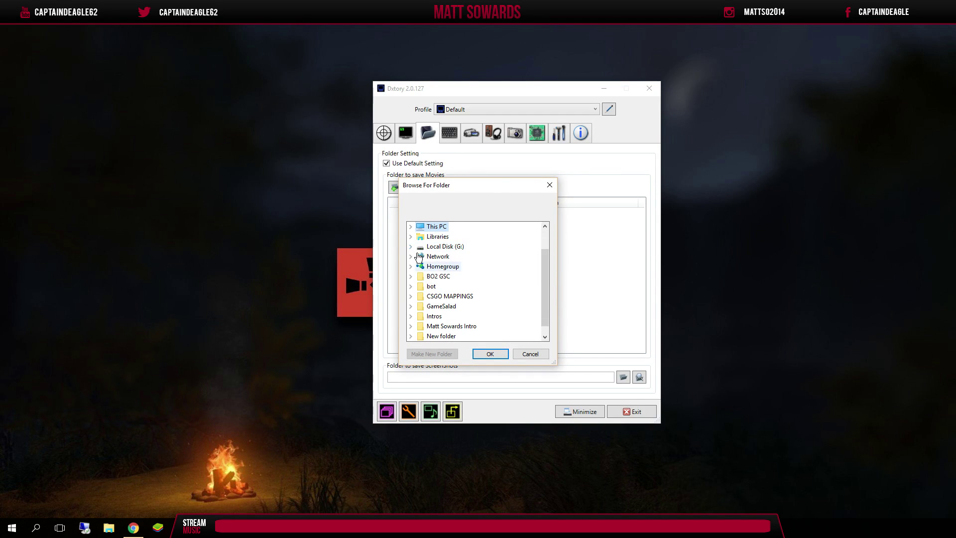
pyautogui.scroll(-1, 422, 311)
pyautogui.scroll(1, 421, 311)
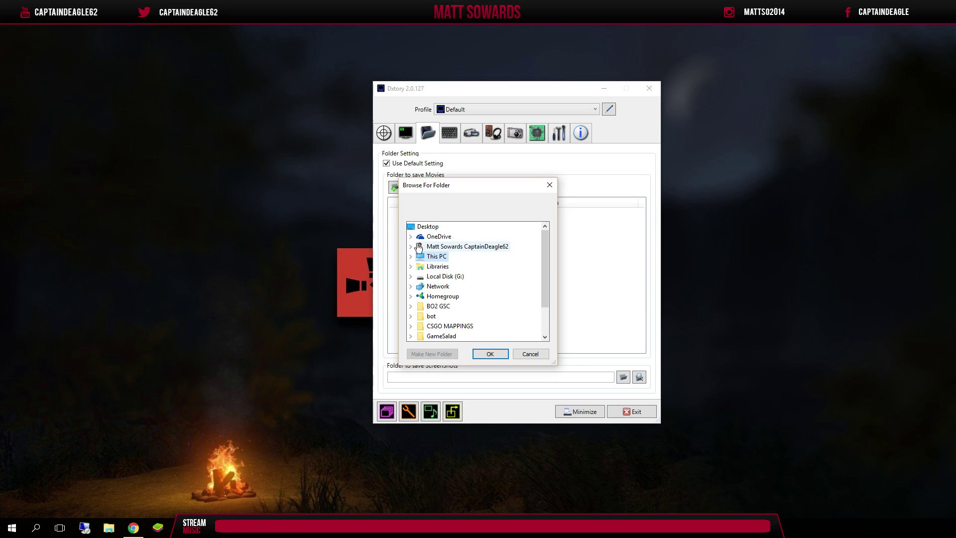
pyautogui.click(411, 256)
pyautogui.scroll(-2, 422, 276)
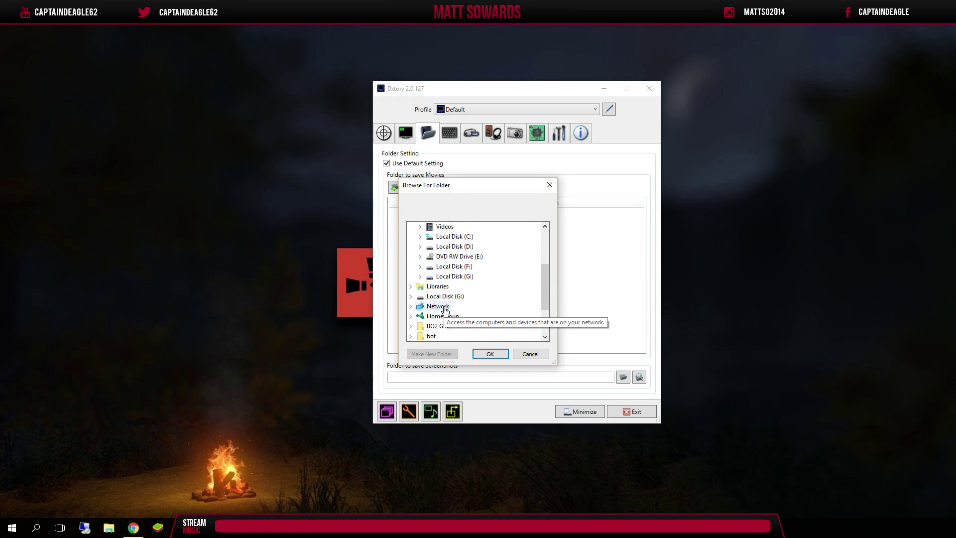
pyautogui.click(420, 267)
pyautogui.scroll(-1, 463, 299)
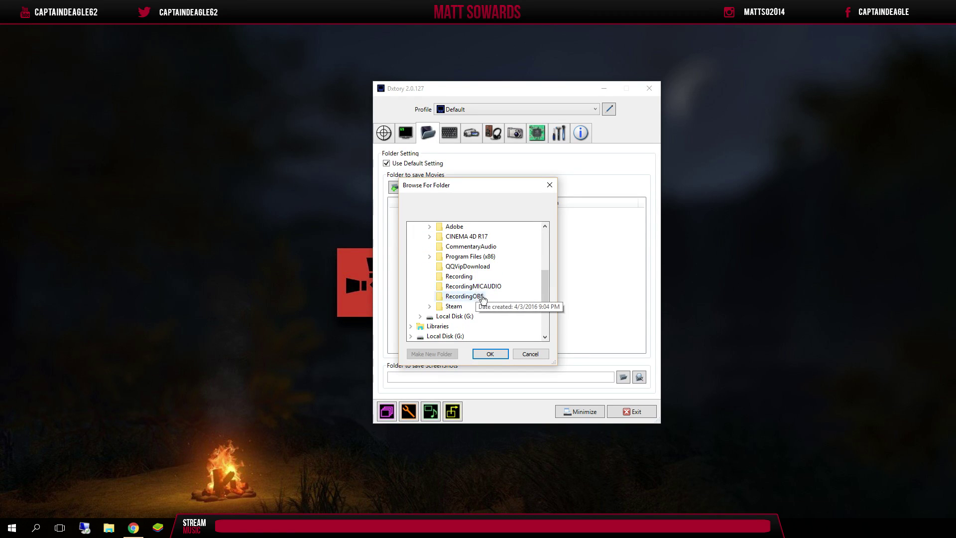
pyautogui.click(459, 276)
pyautogui.click(491, 355)
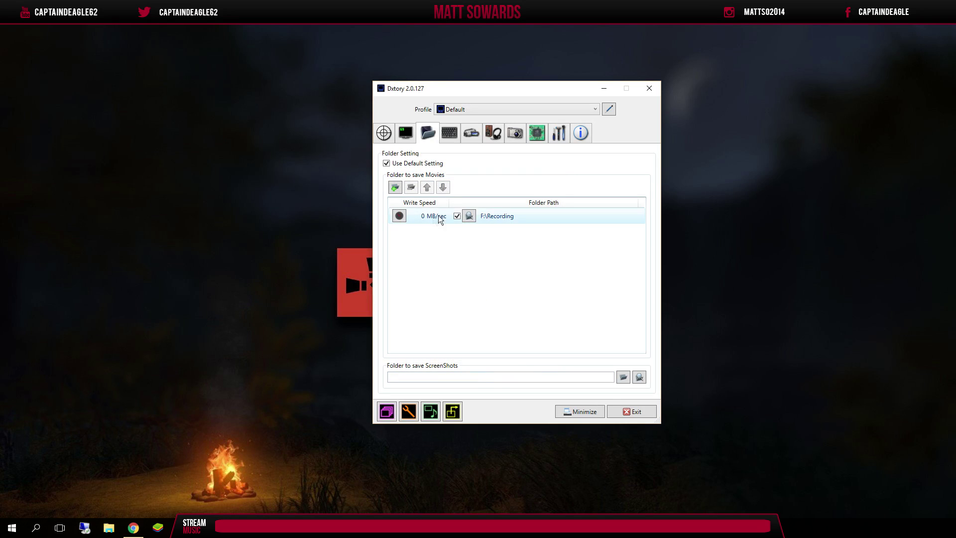
# Benchmark the F:\Recording write speed, which measures 129 MB/sec.
pyautogui.click(402, 218)
pyautogui.click(592, 277)
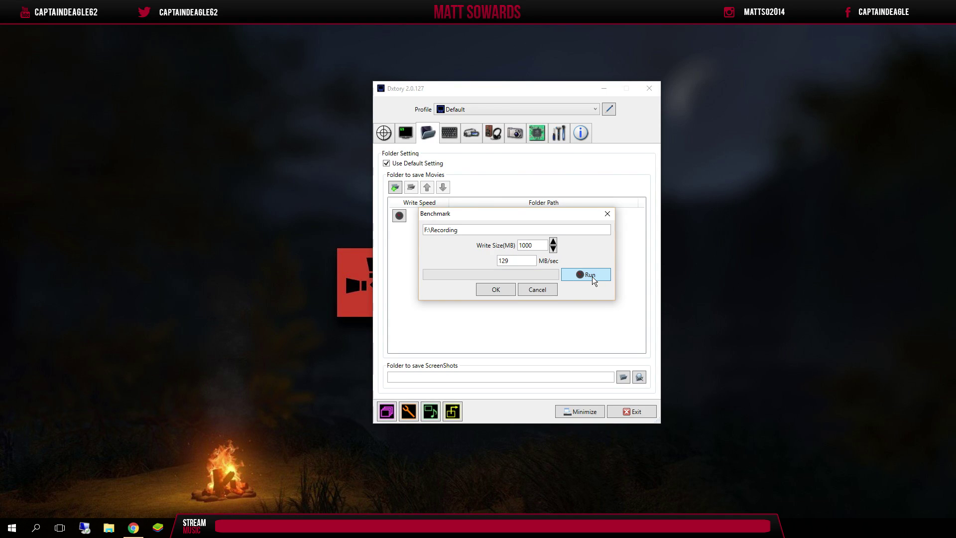
pyautogui.click(498, 292)
pyautogui.click(508, 214)
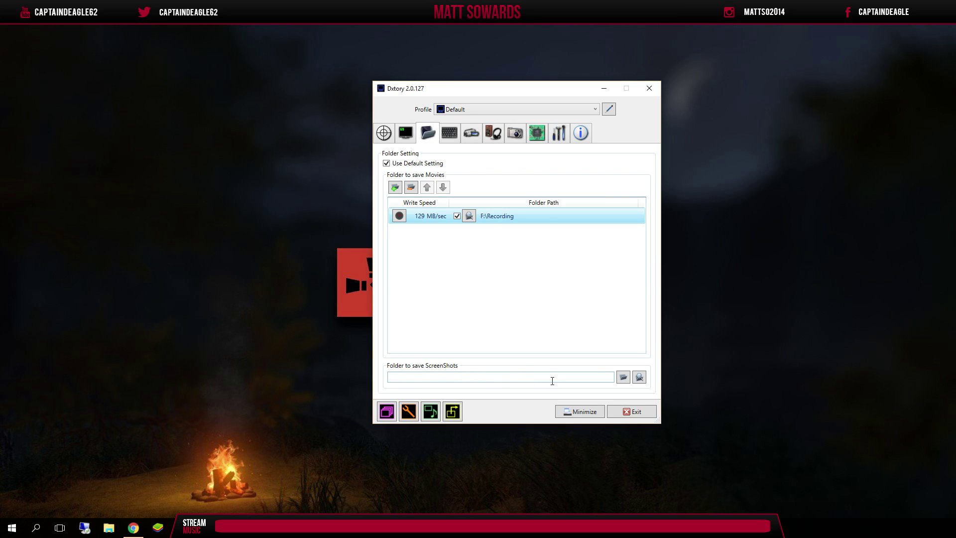
# Review the hotkey assignments, with F6 as capture, then show the movie settings.
pyautogui.click(453, 133)
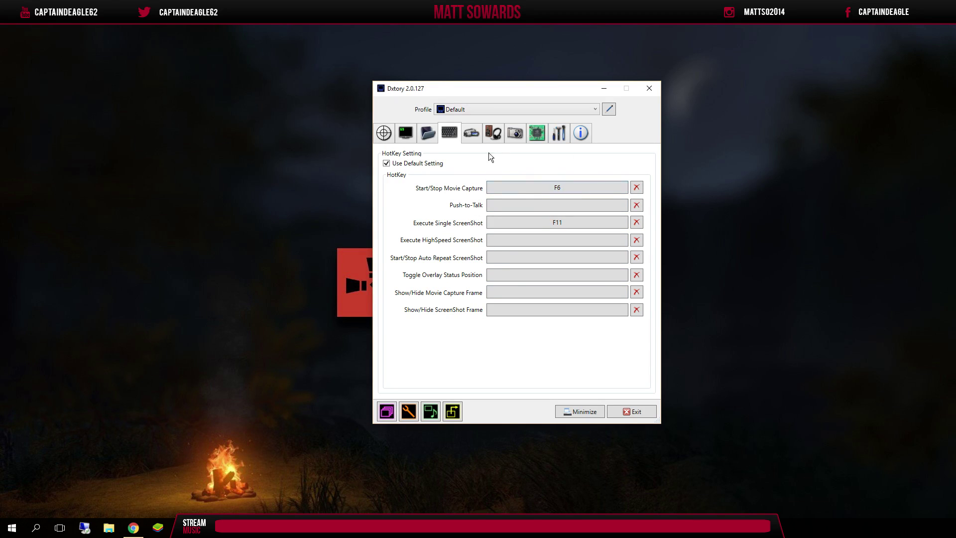
pyautogui.click(471, 133)
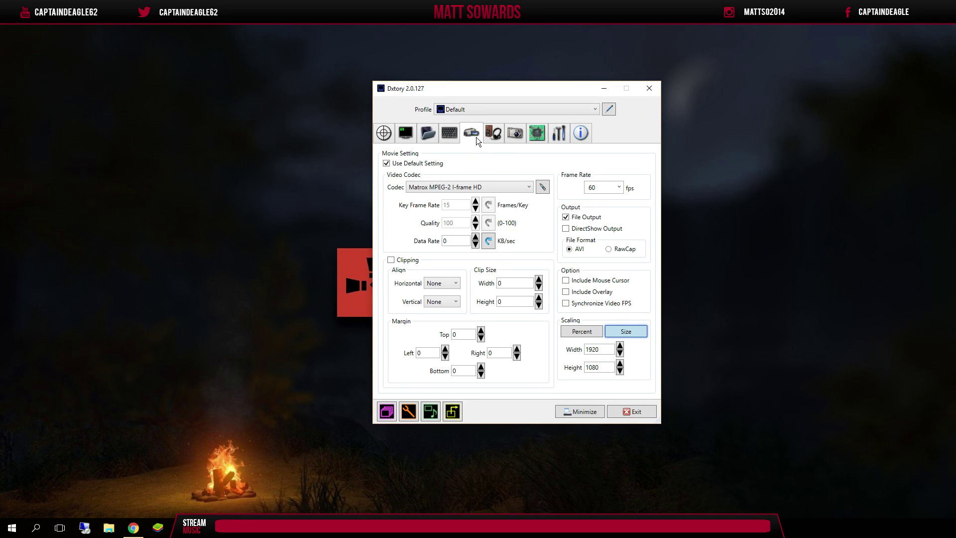
pyautogui.click(487, 186)
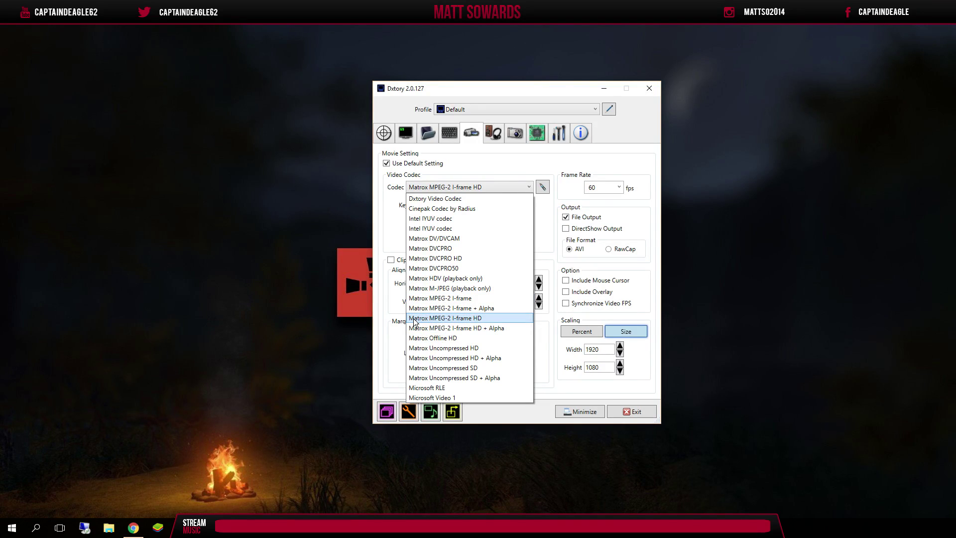
pyautogui.click(470, 319)
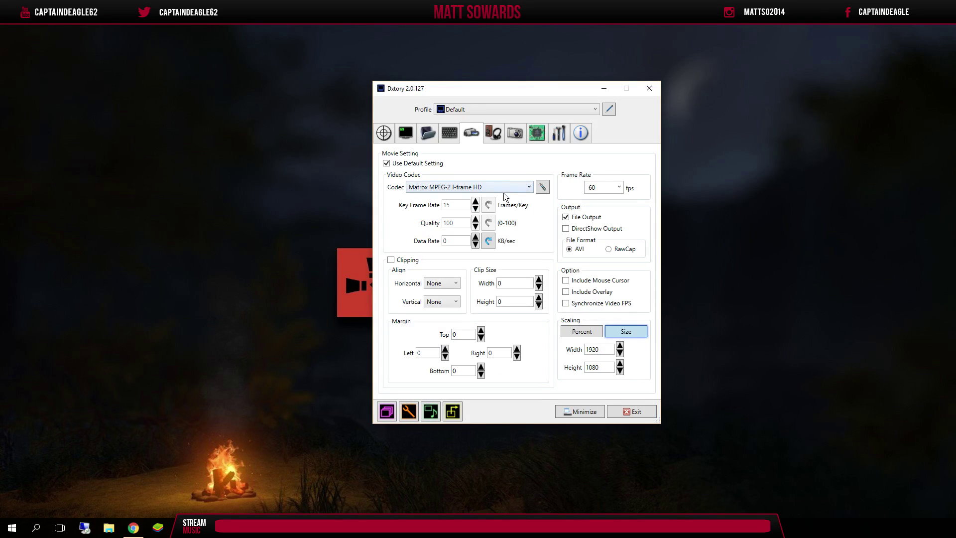
# Set the Matrox MPEG-2 I-frame HD codec to 60 fps and about 249 Mb/sec data rate.
pyautogui.click(542, 188)
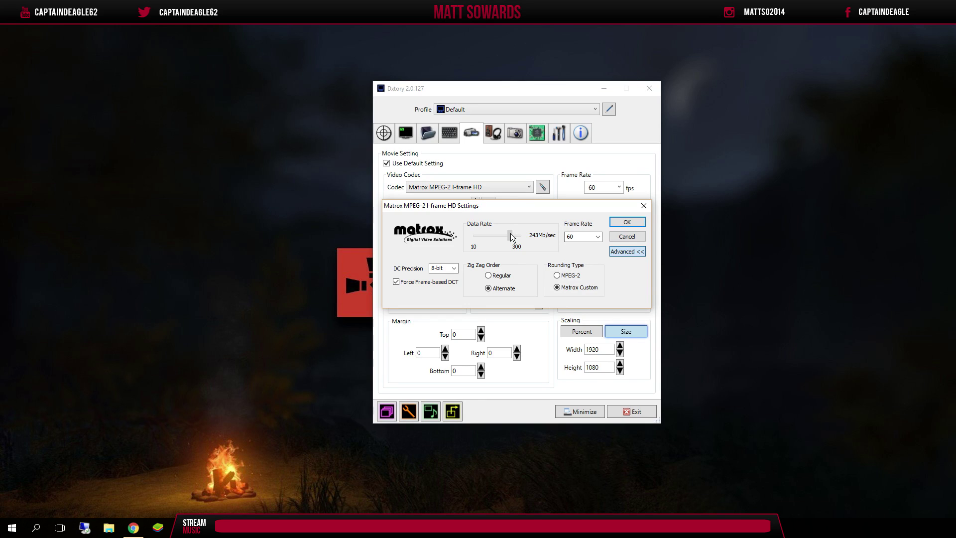
pyautogui.click(511, 237)
pyautogui.press('pageup')
pyautogui.press('pageup')
pyautogui.click(583, 236)
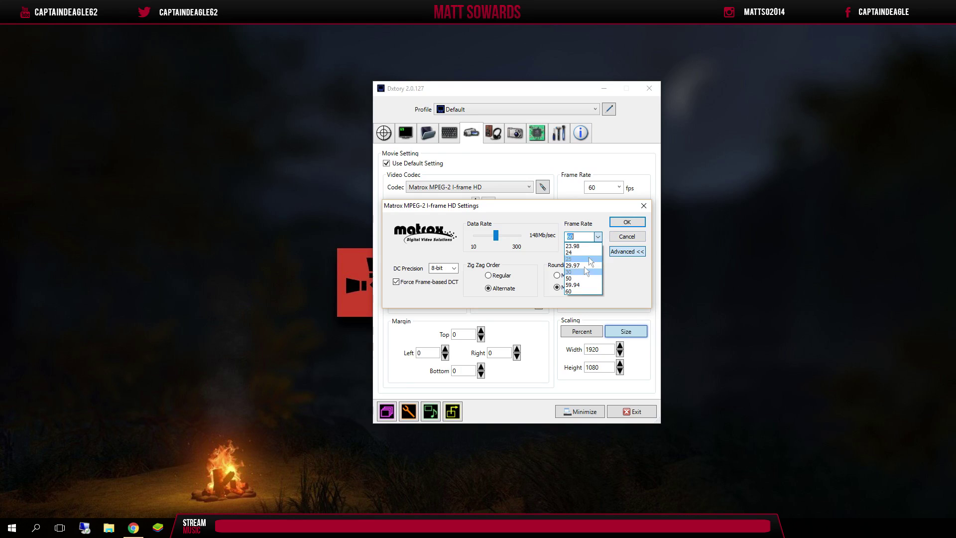
pyautogui.click(579, 273)
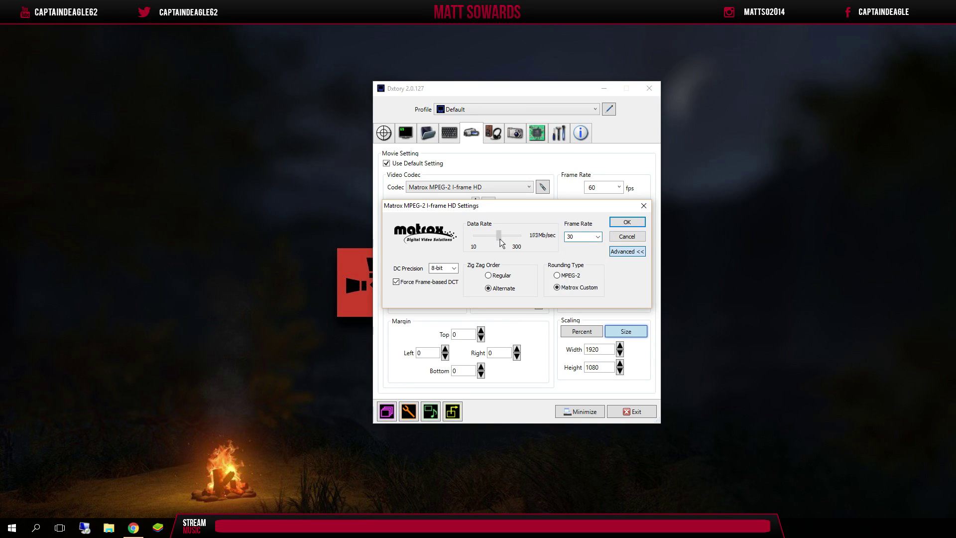
pyautogui.click(598, 238)
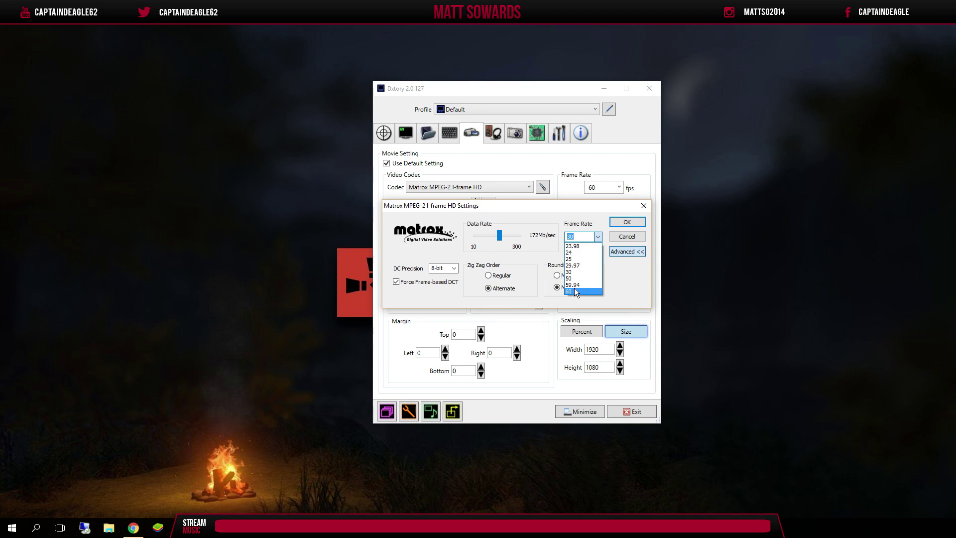
pyautogui.click(575, 288)
pyautogui.moveTo(500, 235); pyautogui.dragTo(513, 244)
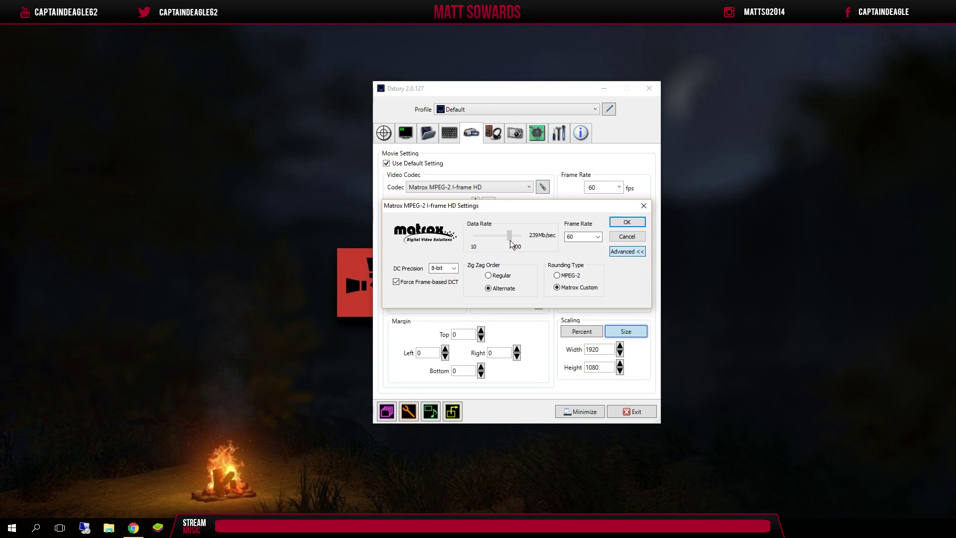
pyautogui.moveTo(514, 244); pyautogui.dragTo(514, 243)
pyautogui.click(620, 227)
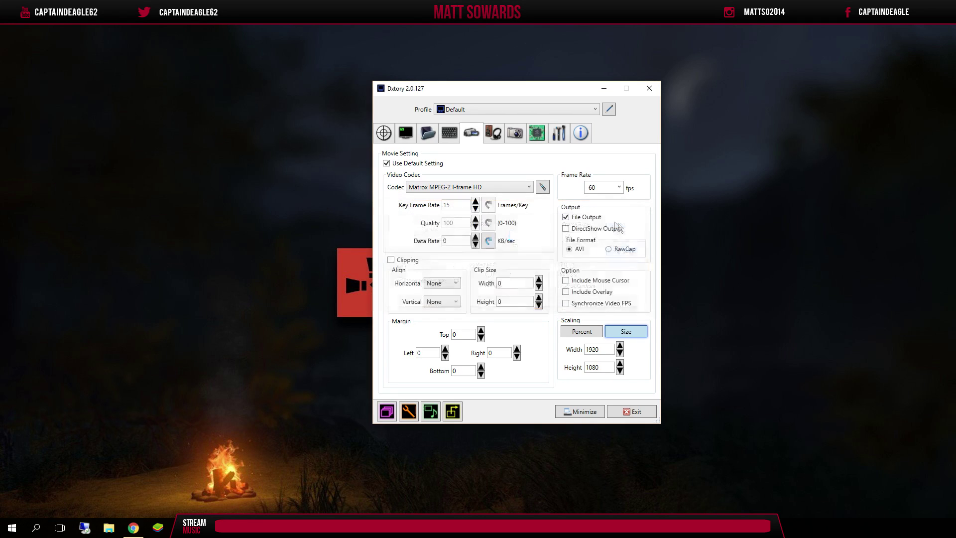
pyautogui.click(619, 188)
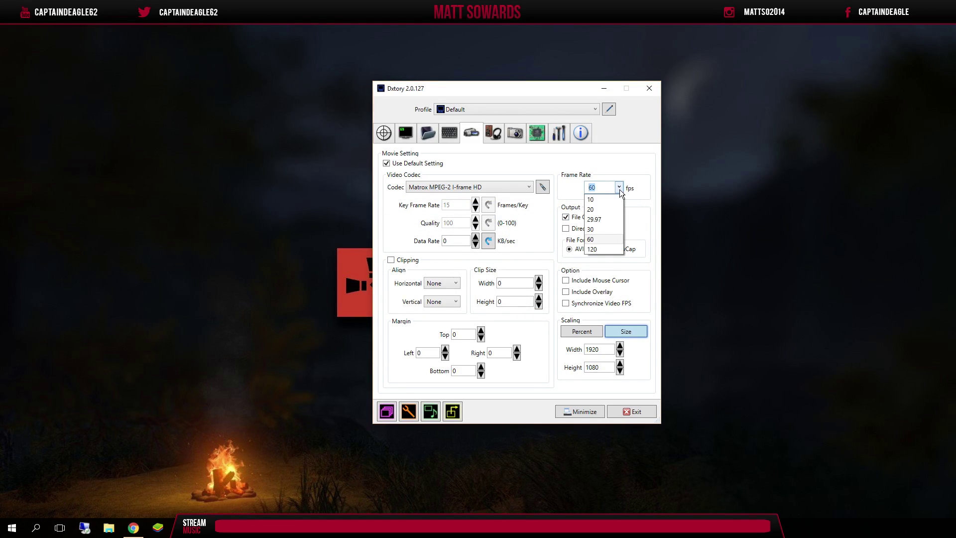
pyautogui.click(608, 230)
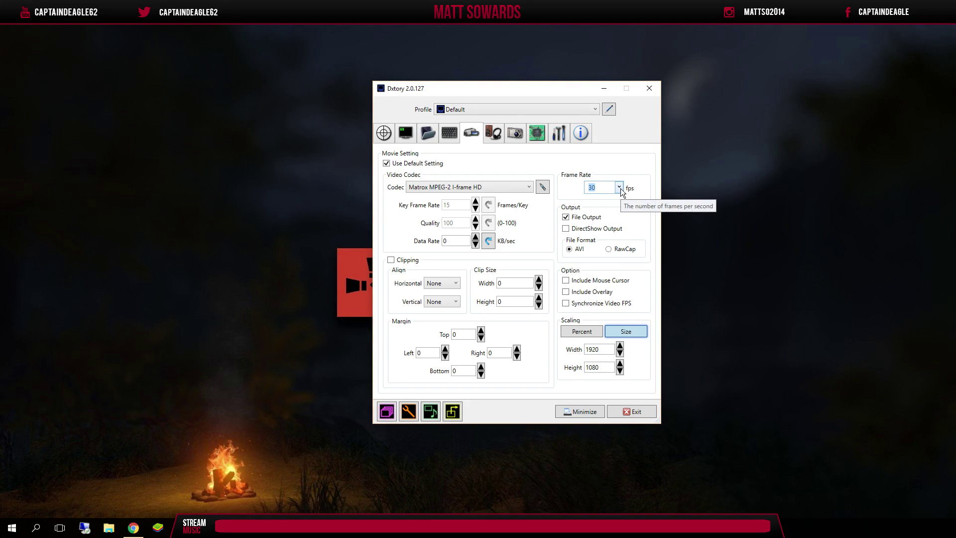
pyautogui.click(620, 187)
pyautogui.click(596, 239)
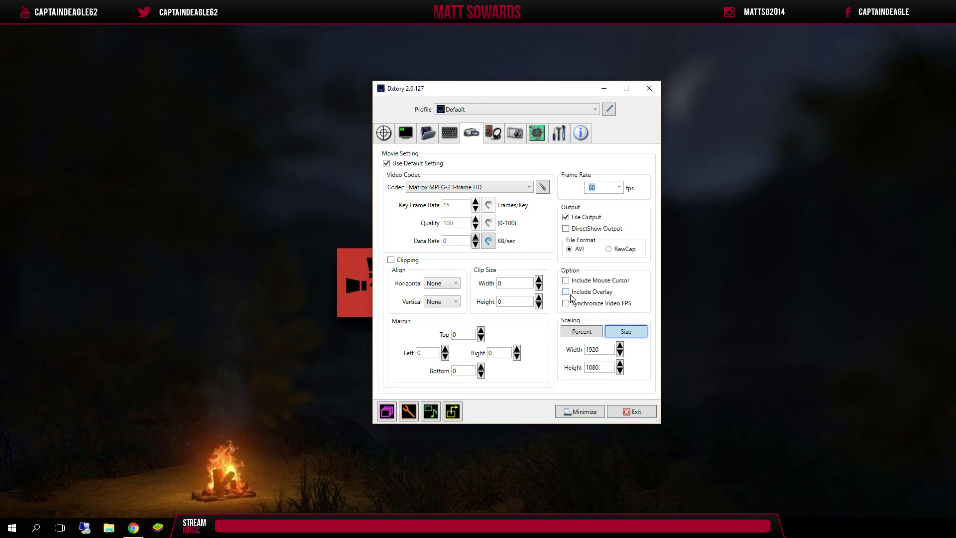
pyautogui.click(590, 332)
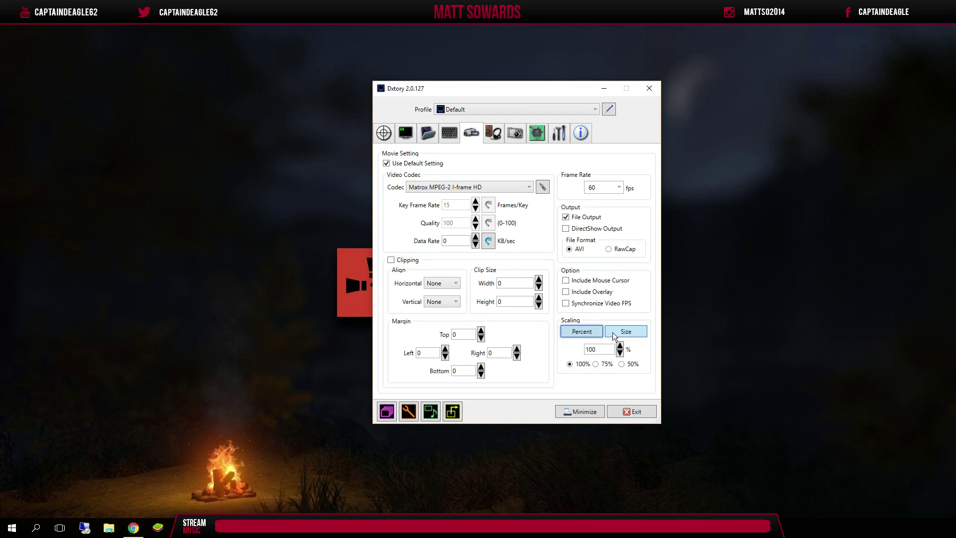
pyautogui.click(580, 332)
pyautogui.click(615, 335)
pyautogui.moveTo(610, 348); pyautogui.dragTo(582, 347)
pyautogui.write('1')
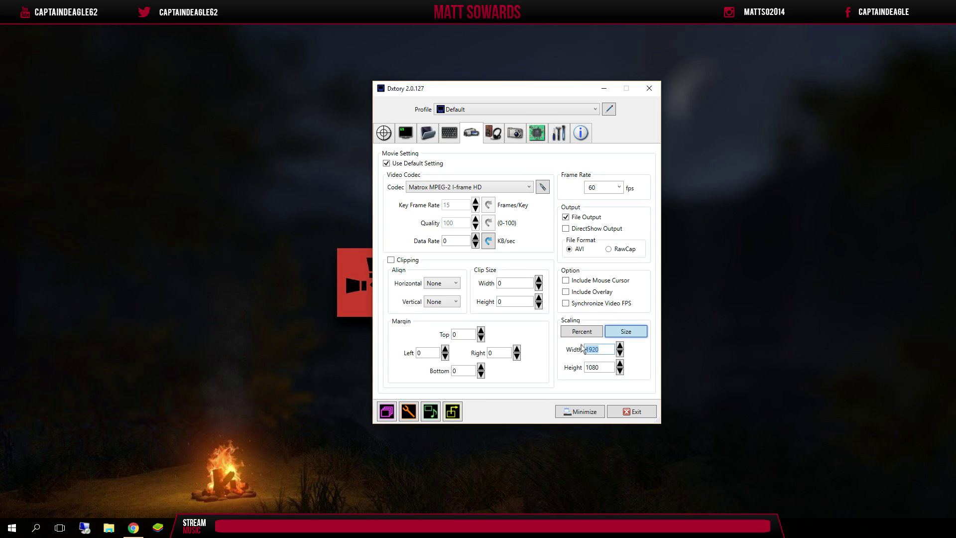
pyautogui.write('920')
pyautogui.moveTo(602, 369); pyautogui.dragTo(551, 375)
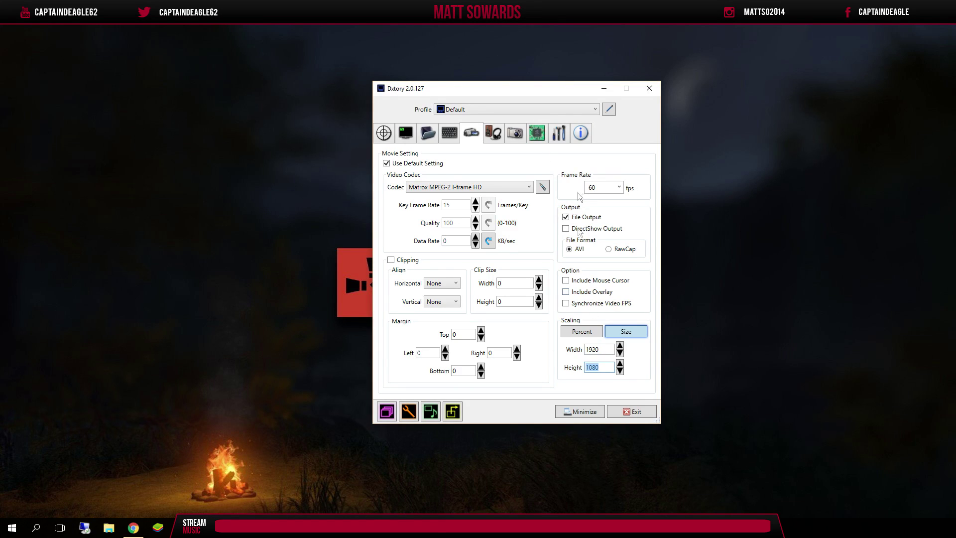
# Switch between the audio and movie settings, checking the output width and height.
pyautogui.click(500, 139)
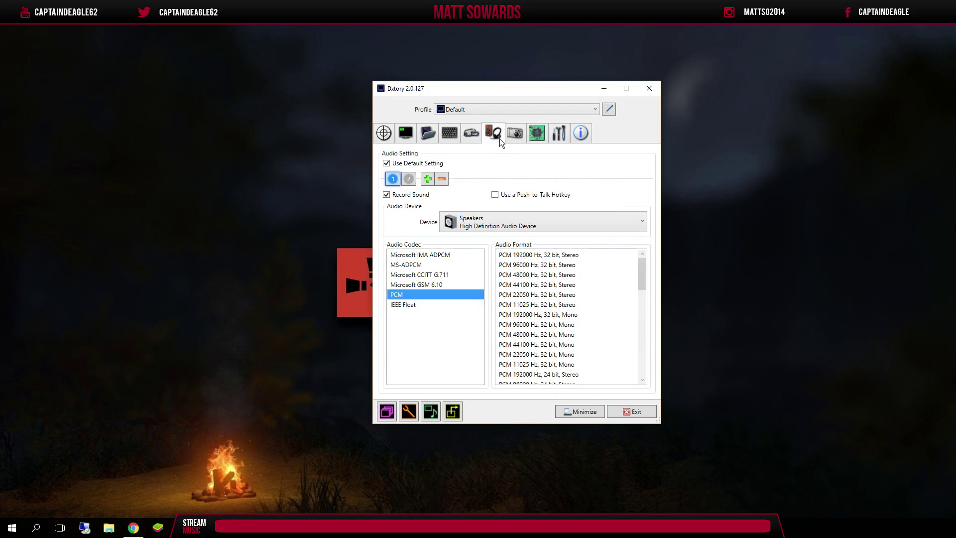
pyautogui.click(471, 134)
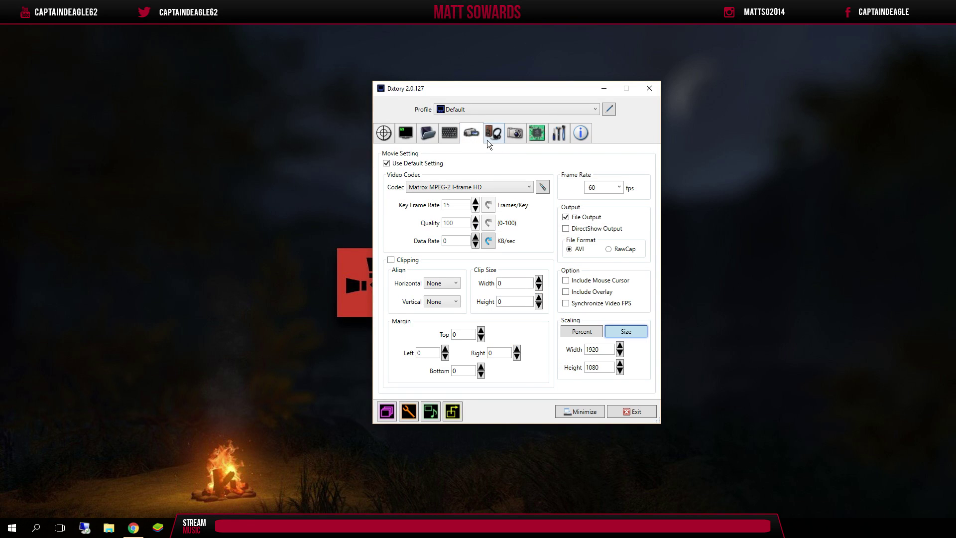
pyautogui.click(491, 137)
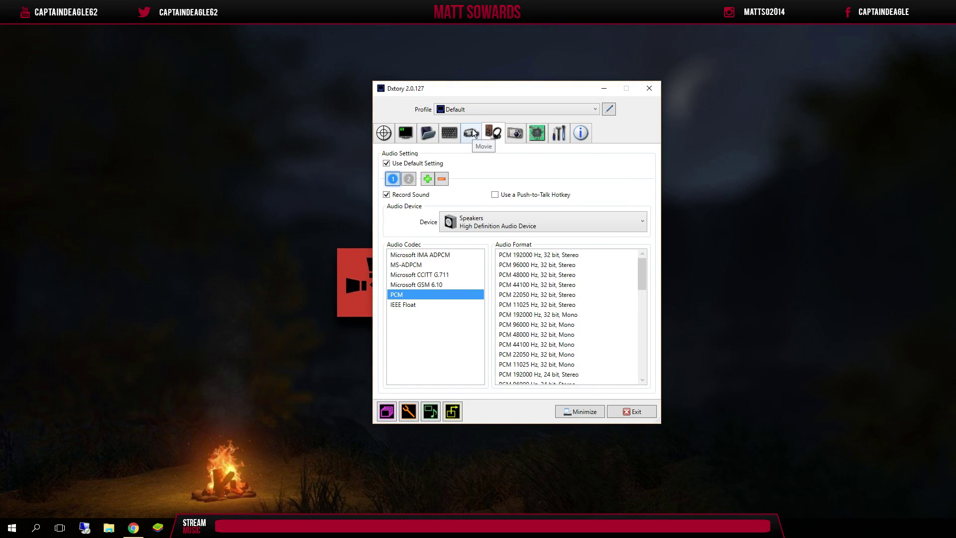
pyautogui.click(471, 132)
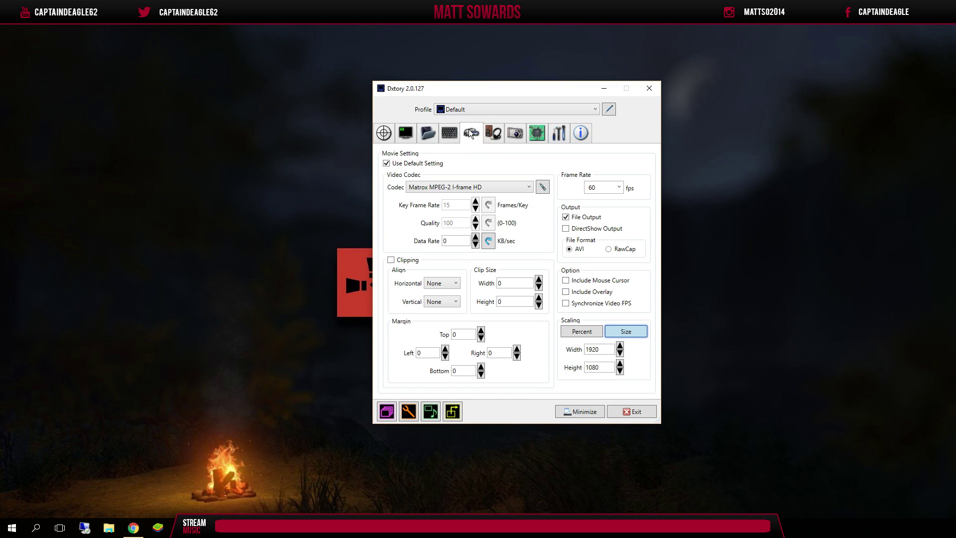
pyautogui.click(606, 349)
pyautogui.press('Tab')
# Re-add the second audio stream and record the High Definition Audio Device speakers.
pyautogui.click(498, 138)
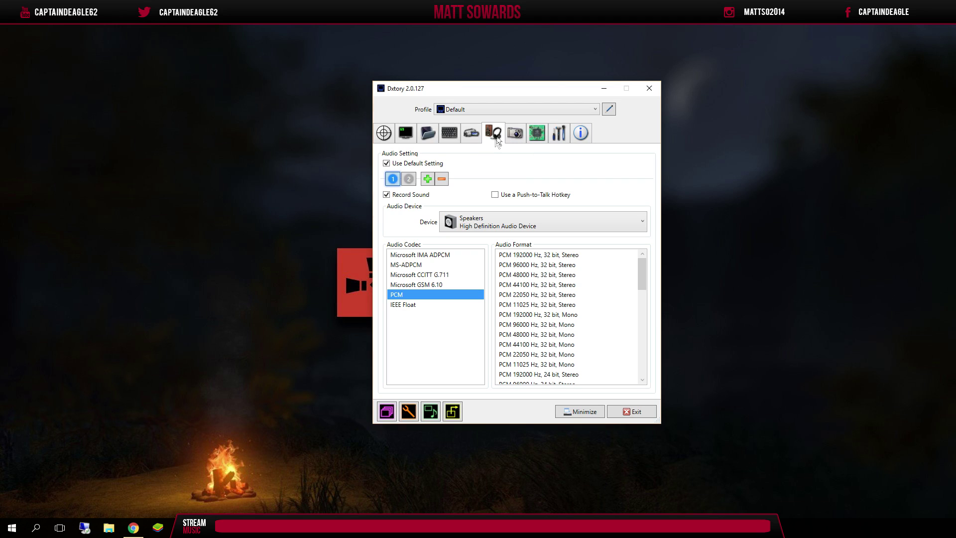
pyautogui.click(441, 178)
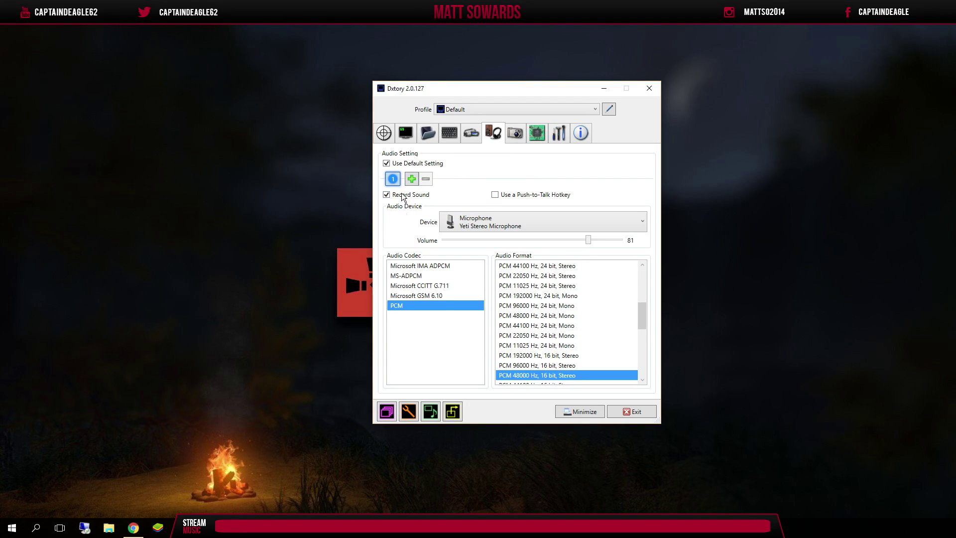
pyautogui.click(409, 179)
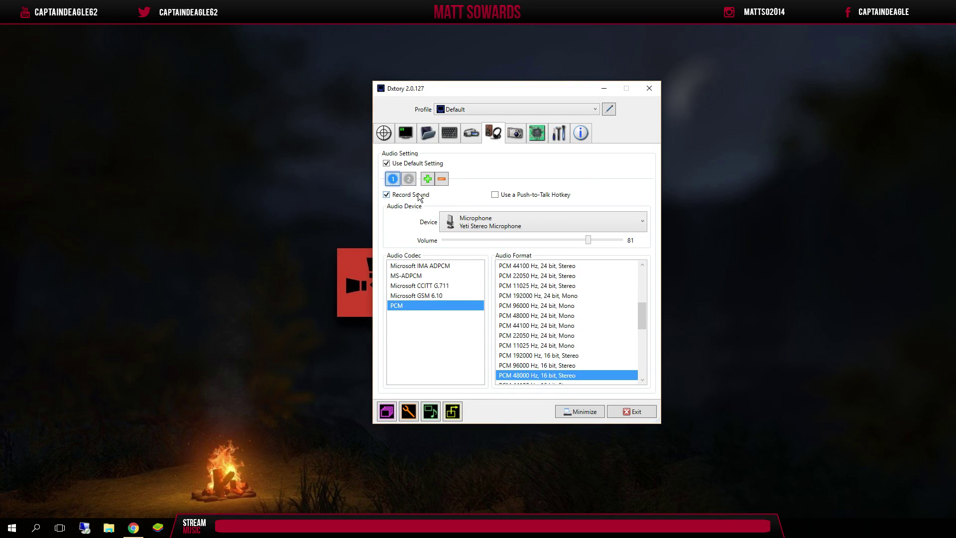
pyautogui.click(460, 221)
pyautogui.click(469, 223)
pyautogui.click(470, 272)
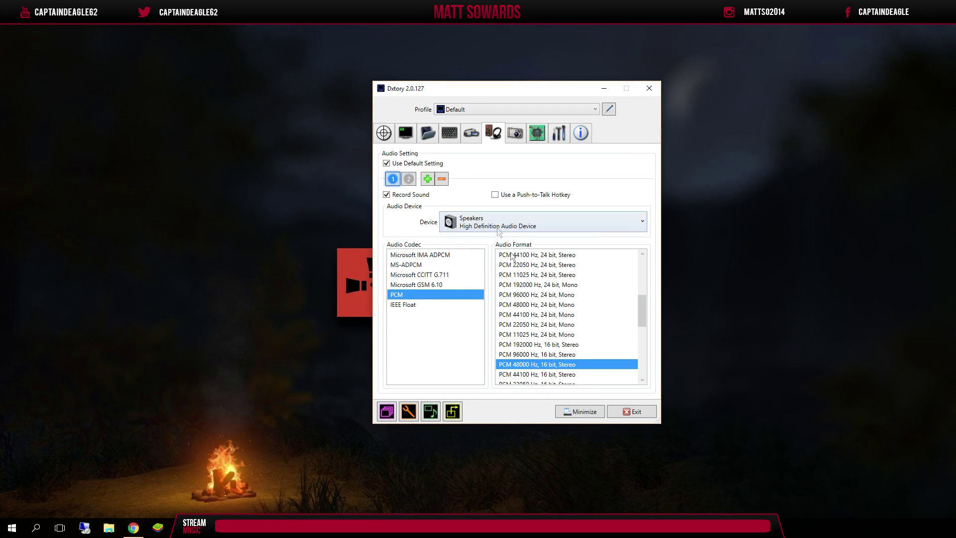
# Assign the Yeti Stereo Microphone to audio stream 2.
pyautogui.click(415, 179)
pyautogui.click(470, 225)
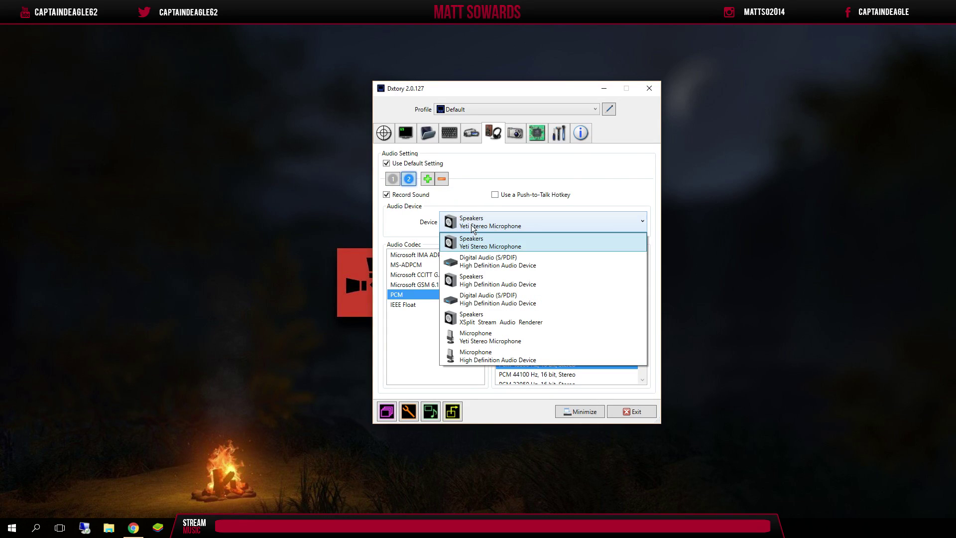
pyautogui.click(491, 338)
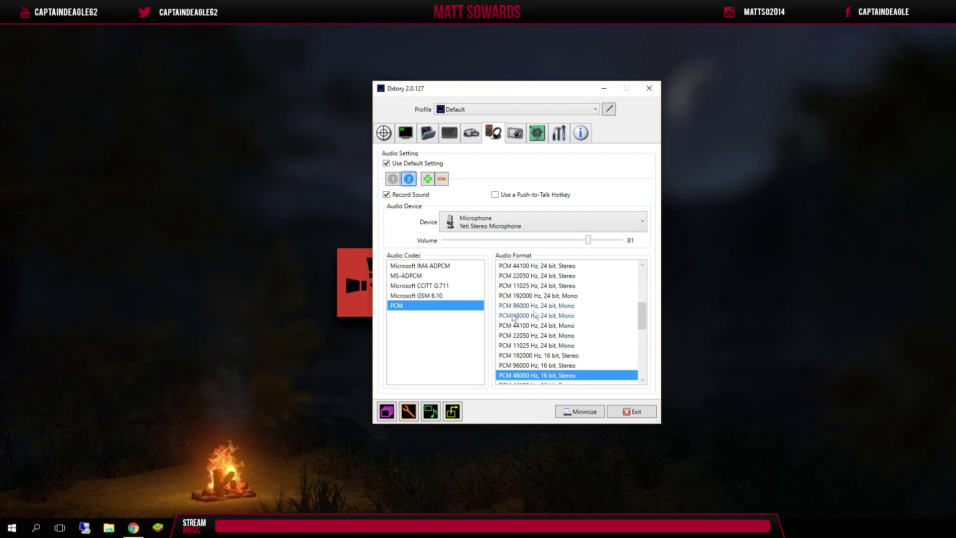
pyautogui.scroll(-2, 547, 328)
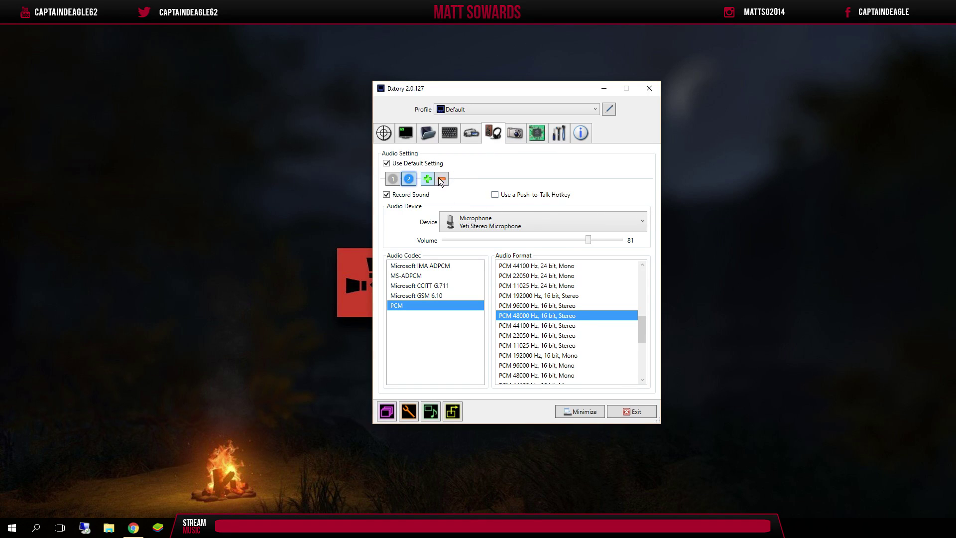
pyautogui.click(510, 134)
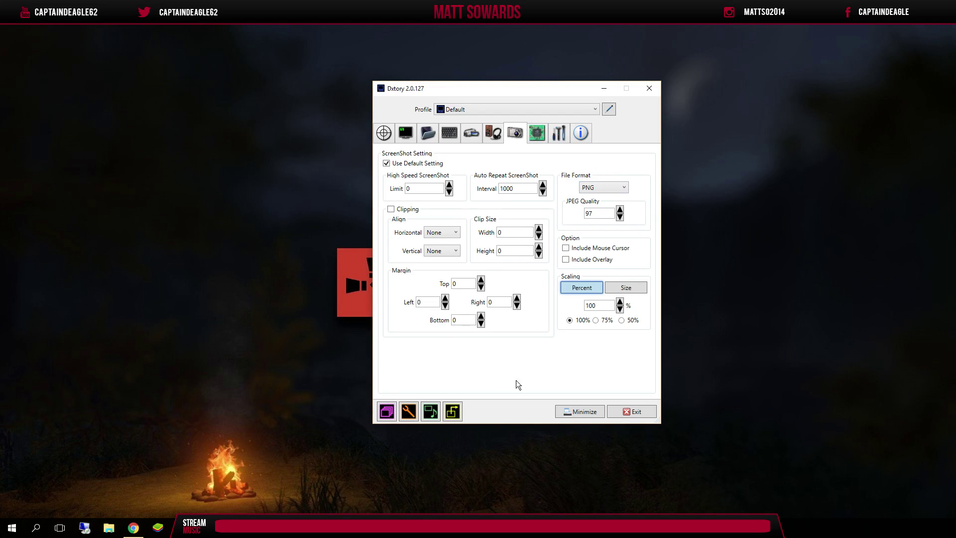
# Show the Advanced options: all unchecked, one processing thread, no FPS limit.
pyautogui.click(538, 134)
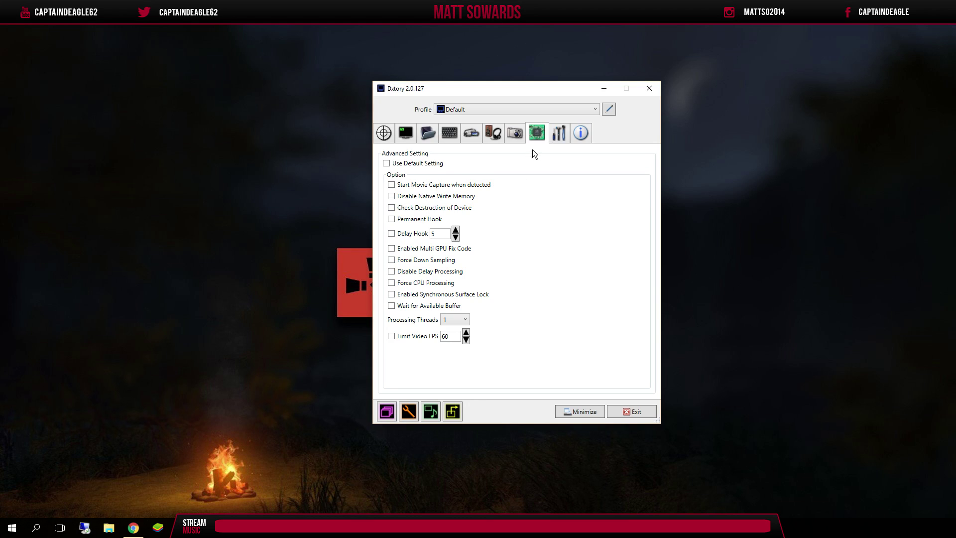
# Glance at the global settings, then return to the target information and process list.
pyautogui.click(559, 134)
pyautogui.click(531, 135)
pyautogui.click(561, 134)
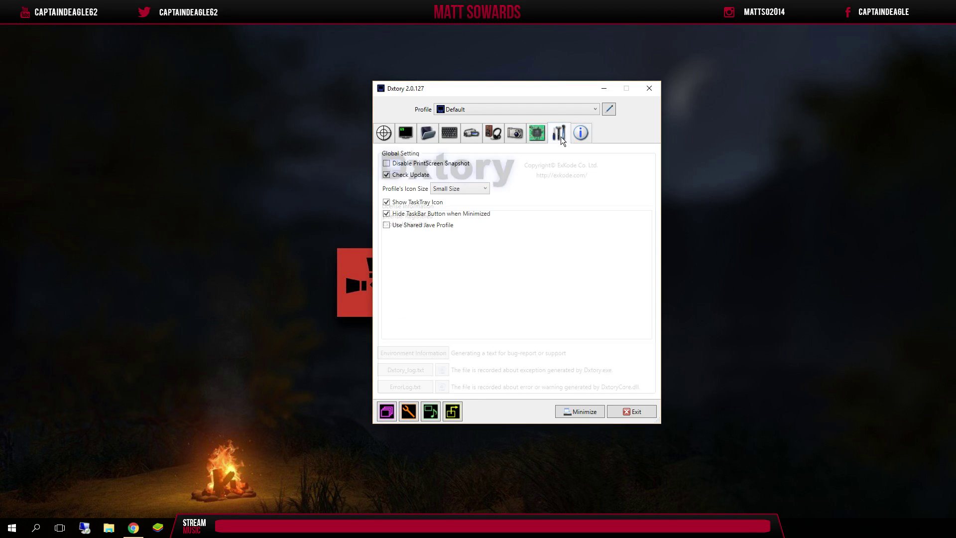
pyautogui.click(394, 134)
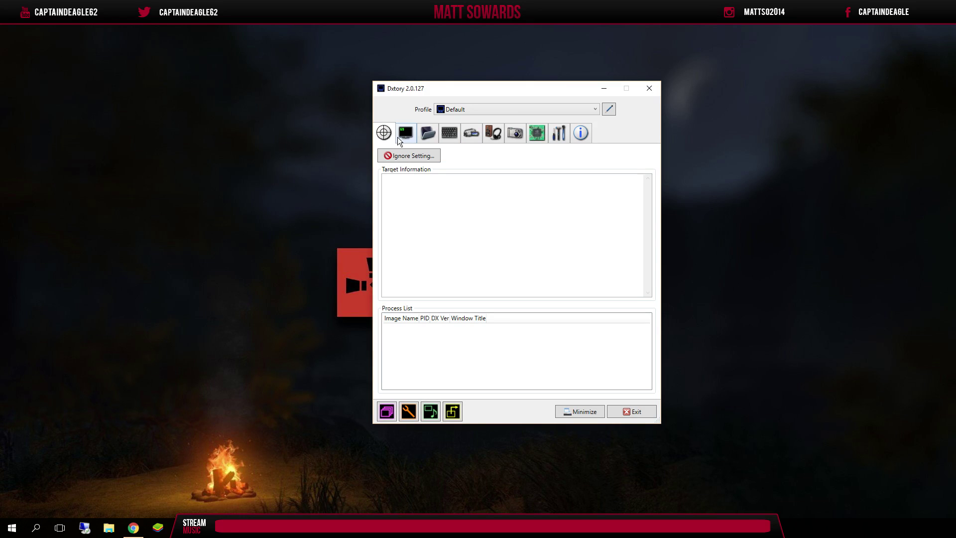